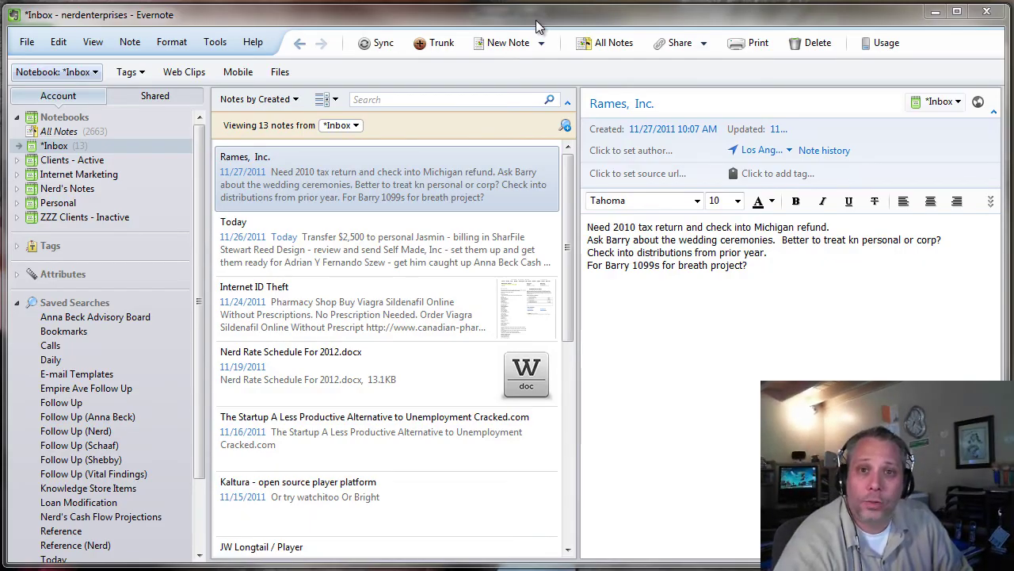
Step: Open the spreadsheet attached to the Social Network Calendar.xlsx note from the Daily saved search in Excel
left_click(535, 22)
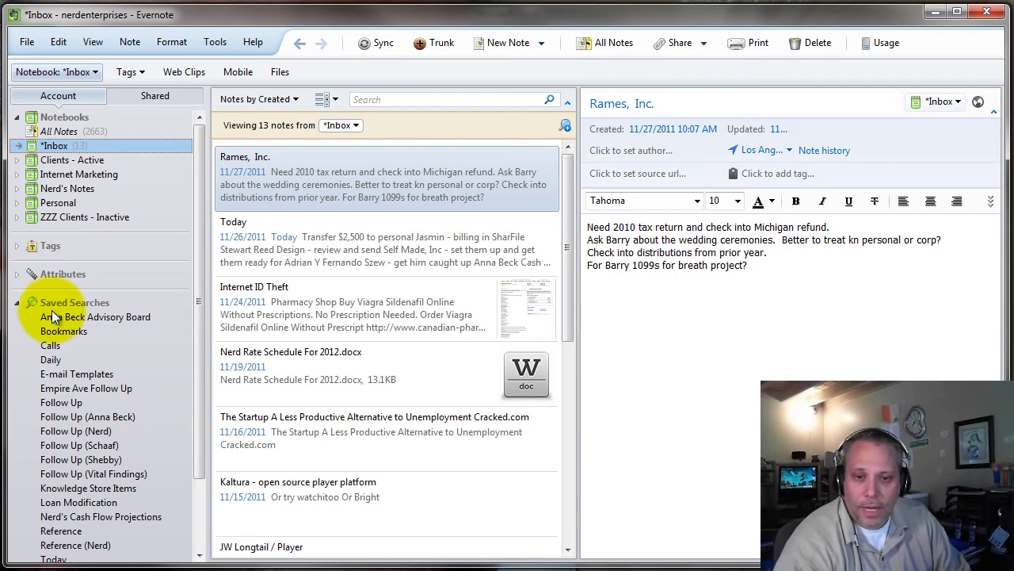
left_click(51, 360)
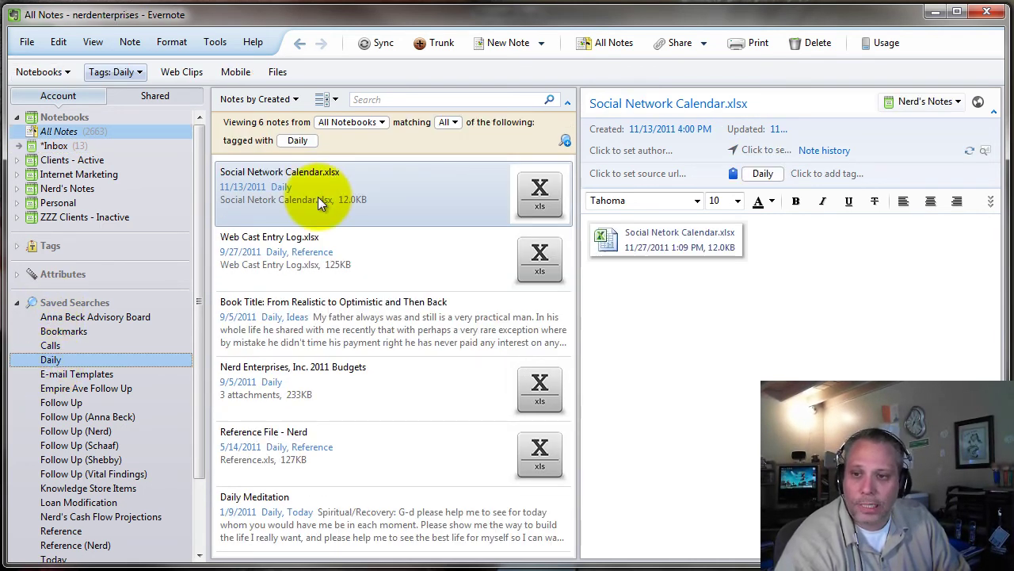
double_click(666, 246)
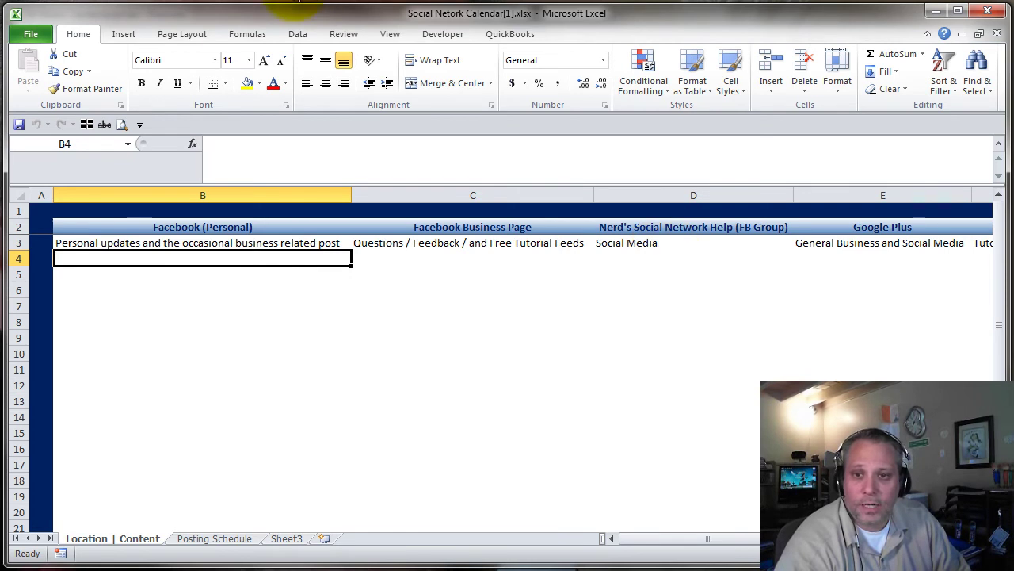
Step: Examine the network headings from Facebook (Personal) to Google Plus and the content type for Nerd's Social Network Help
left_click(207, 227)
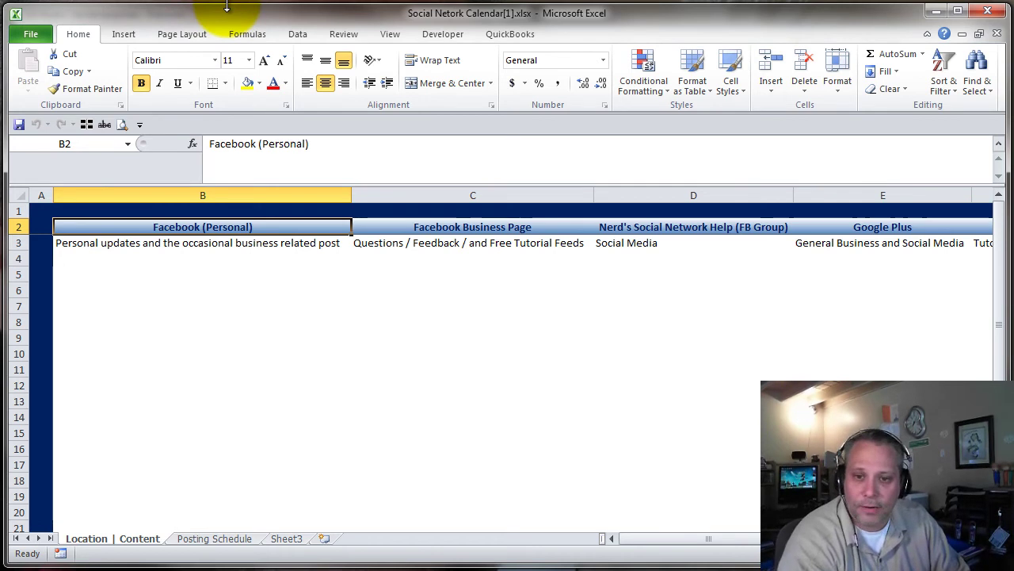
key("Right")
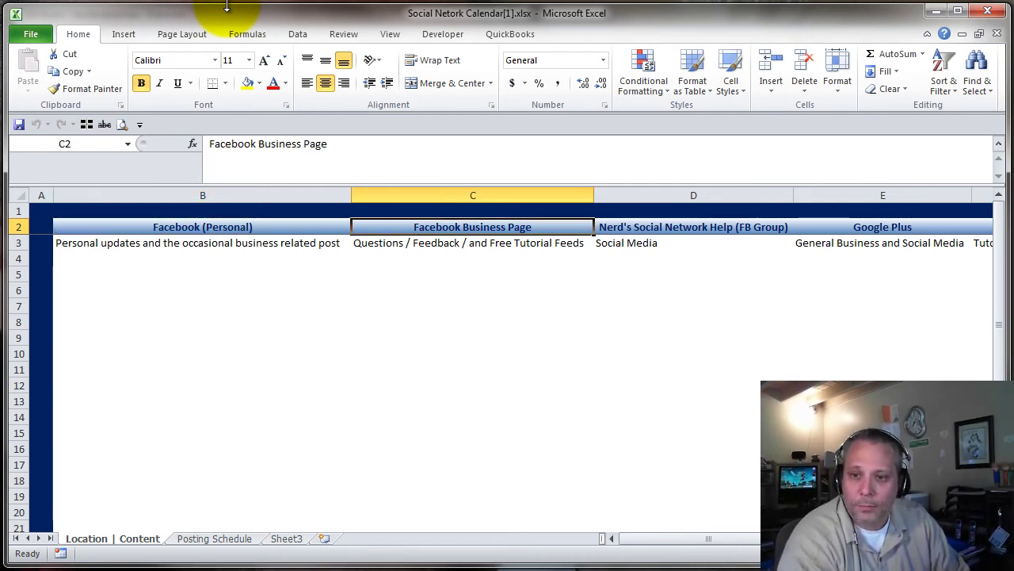
key("Right")
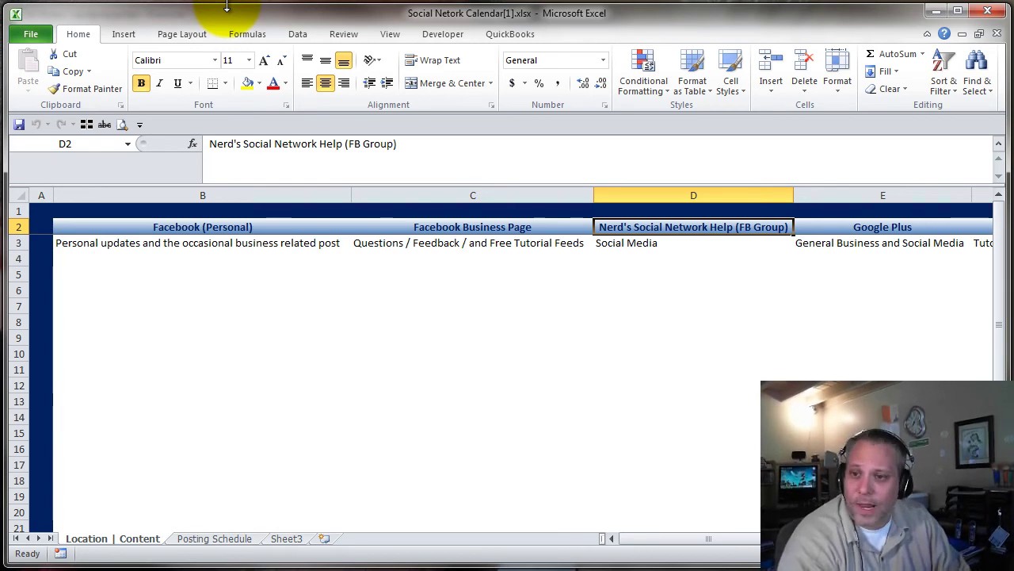
key("Right")
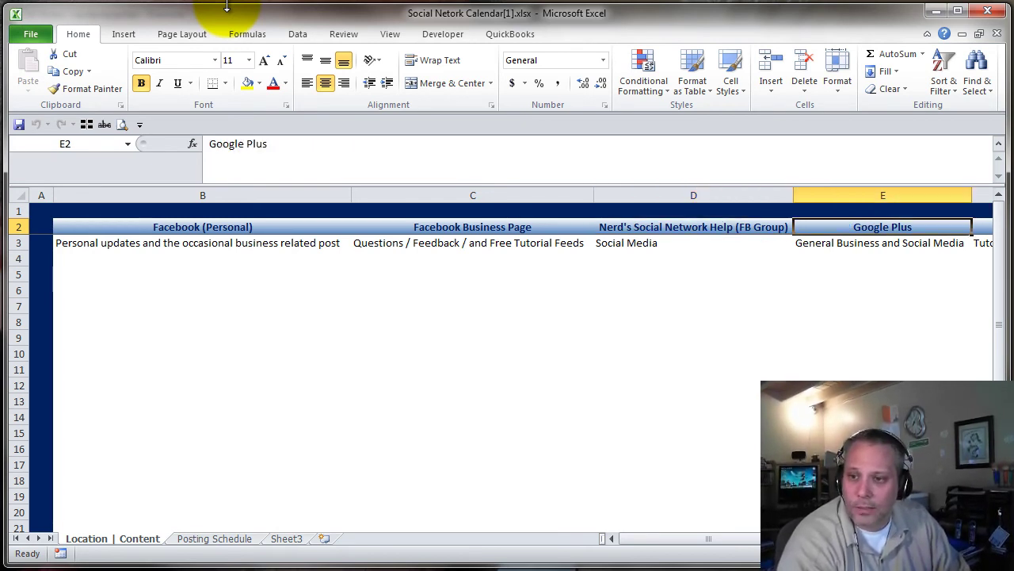
key("Left")
key("Down")
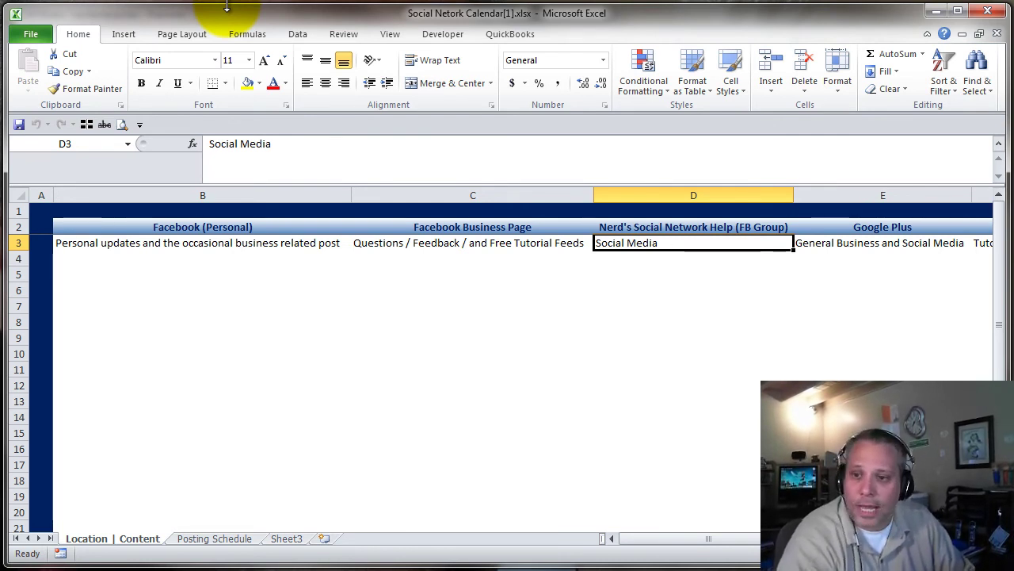
Step: Compare the Facebook Business Page heading and its planned content with the neighbouring group and Google Plus columns
key("Left")
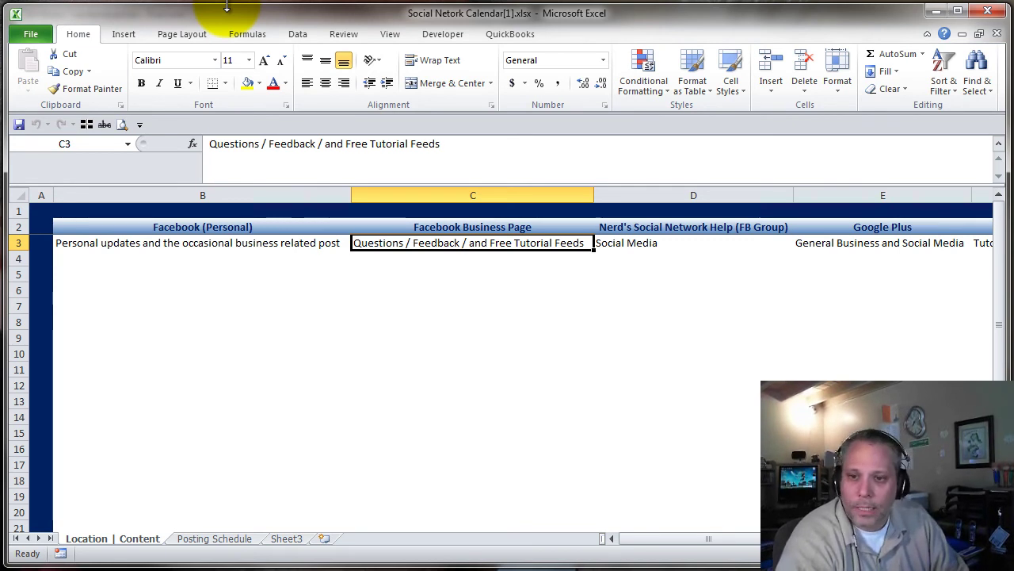
key("Up")
key("Down")
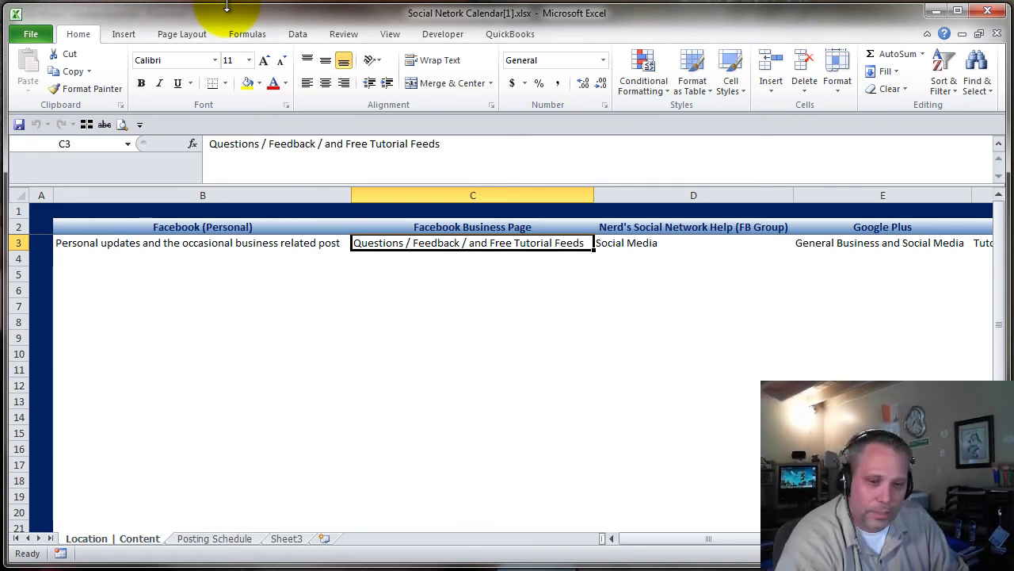
key("Up")
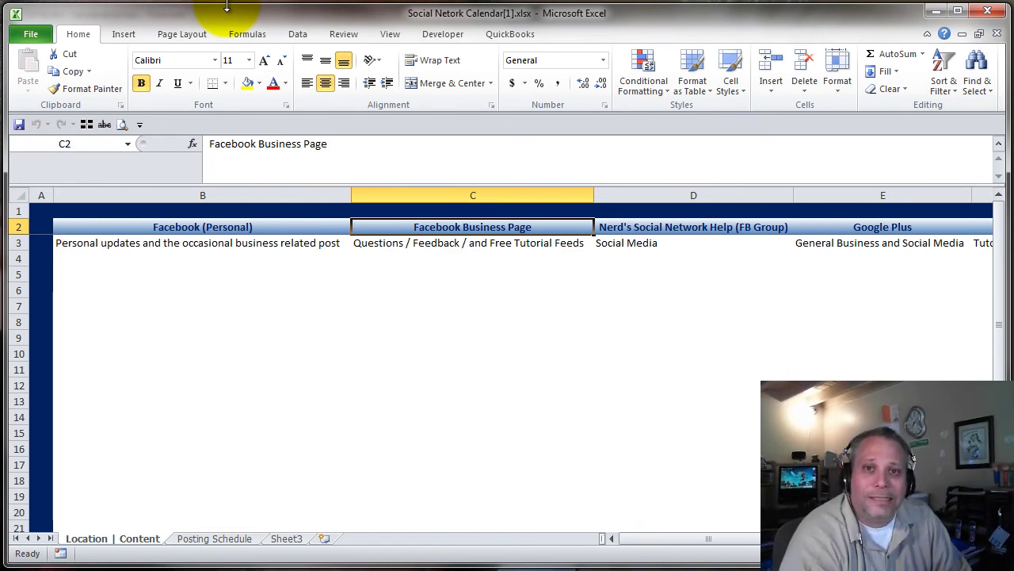
key("Right")
key("Right")
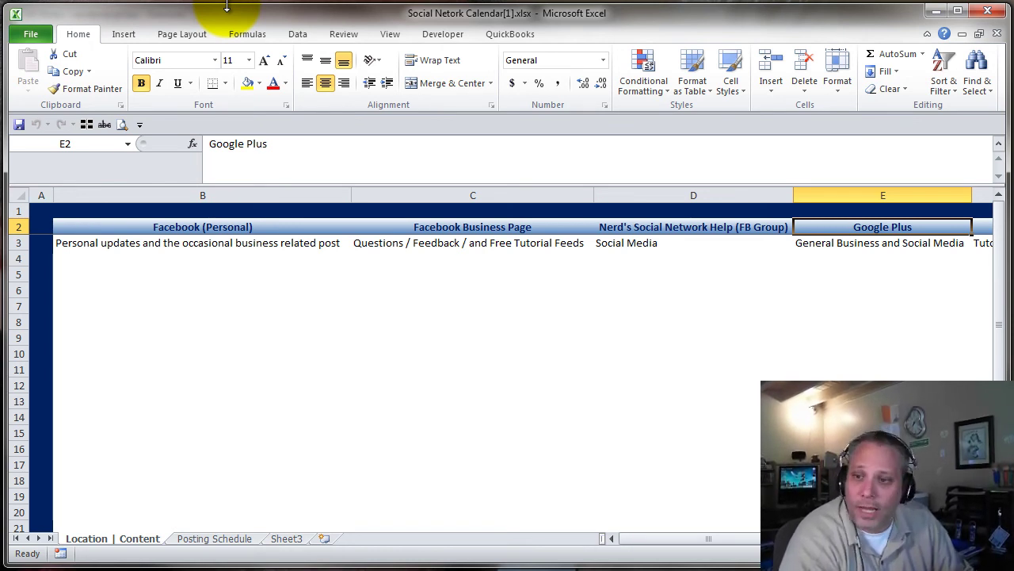
key("Left")
key("Left")
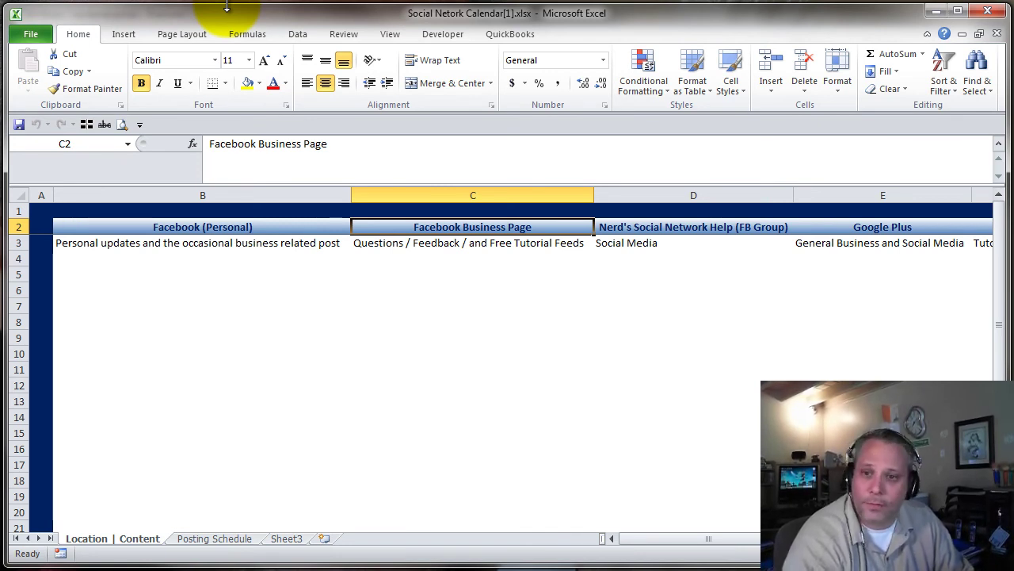
key("Down")
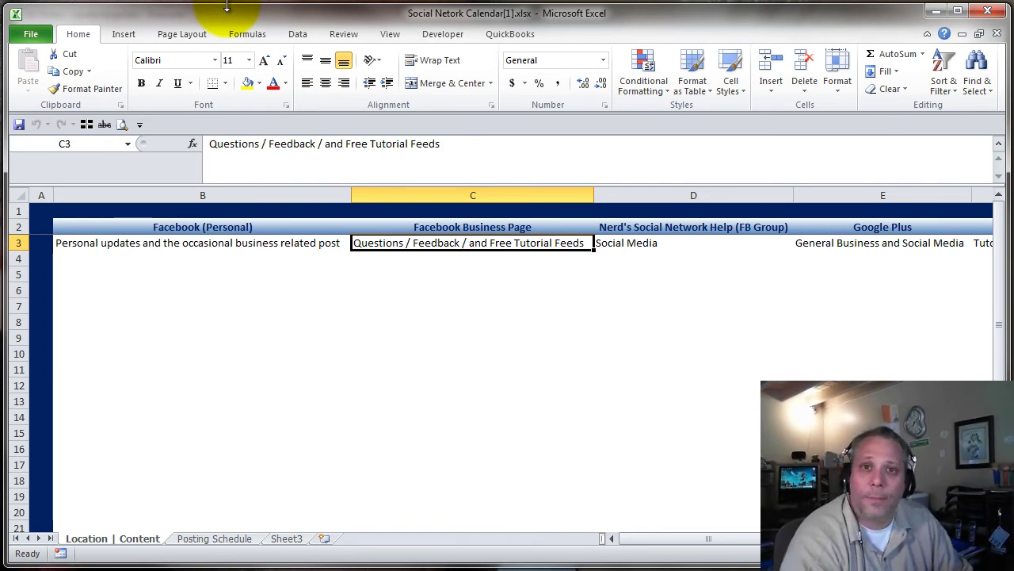
key("Right")
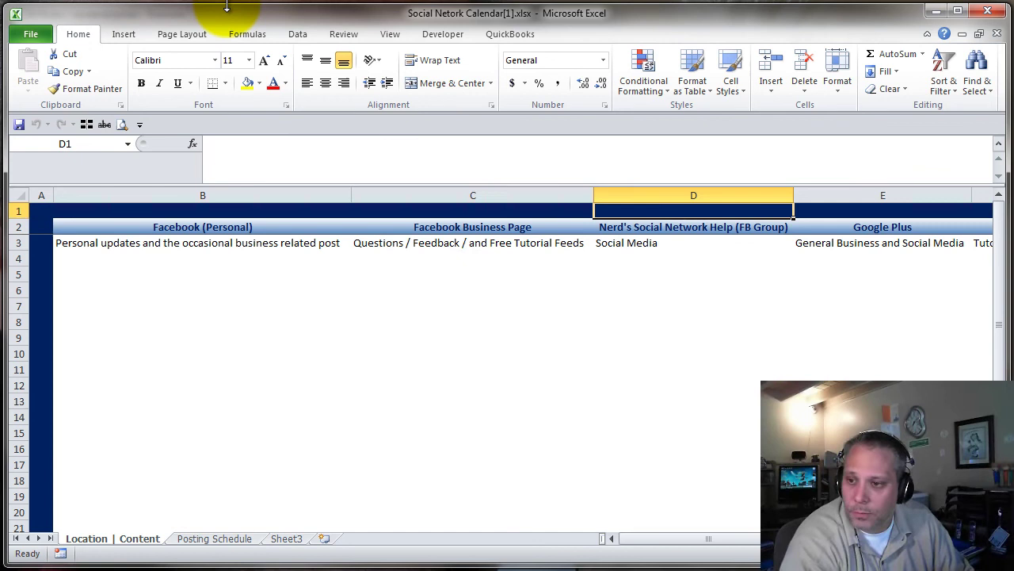
Step: Review the remaining network columns through Twitter and LinkedIN Group (Nerd), and return to the Facebook (Personal) content description
key("Right")
key("Right")
key("Up")
key("Left")
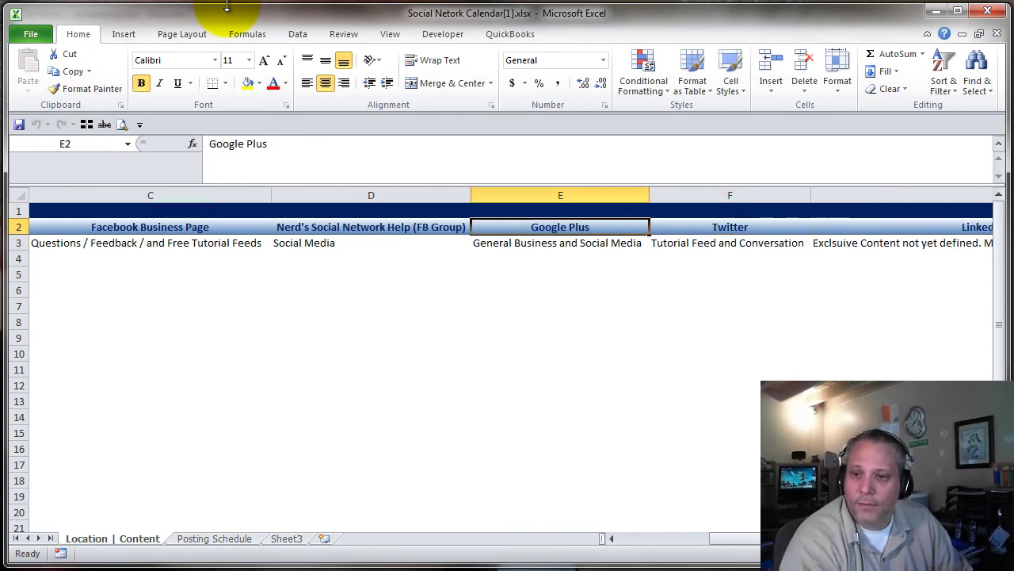
key("Left")
key("Left")
key("Left")
key("Right")
key("Right")
key("Right")
key("Right")
key("Right")
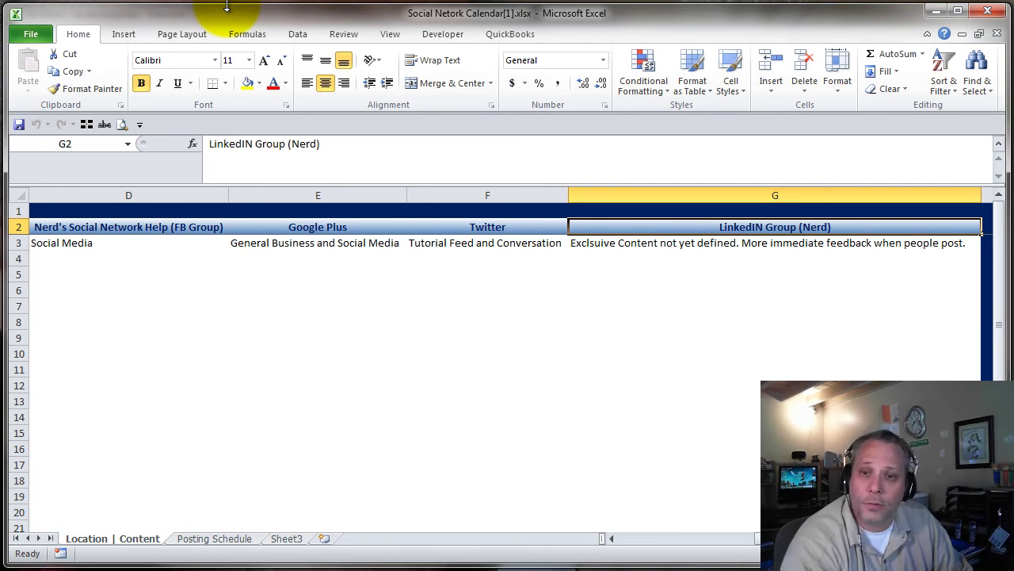
key("Left")
key("Left")
key("Left")
key("Left")
key("Left")
key("Left")
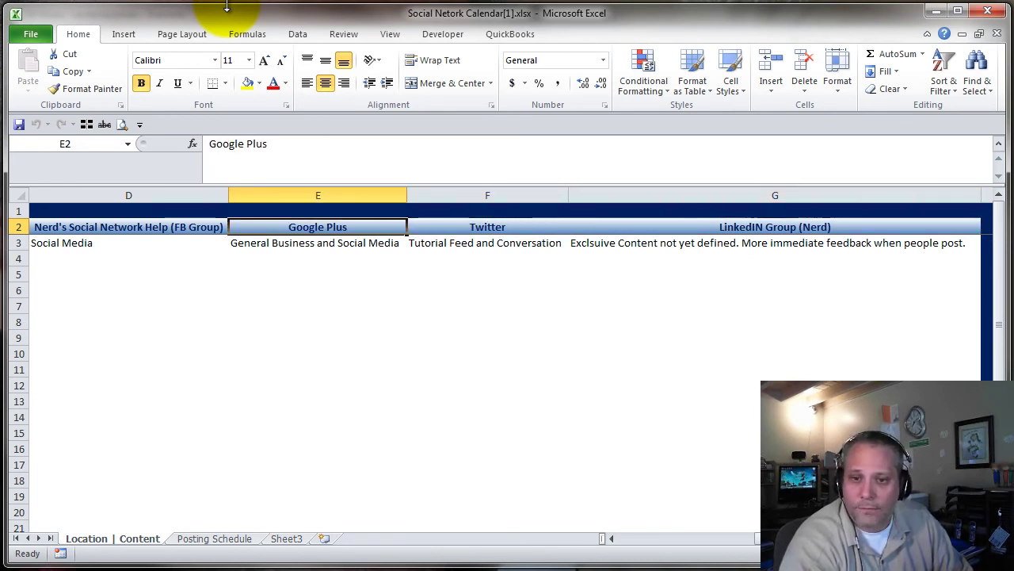
key("Right")
key("Down")
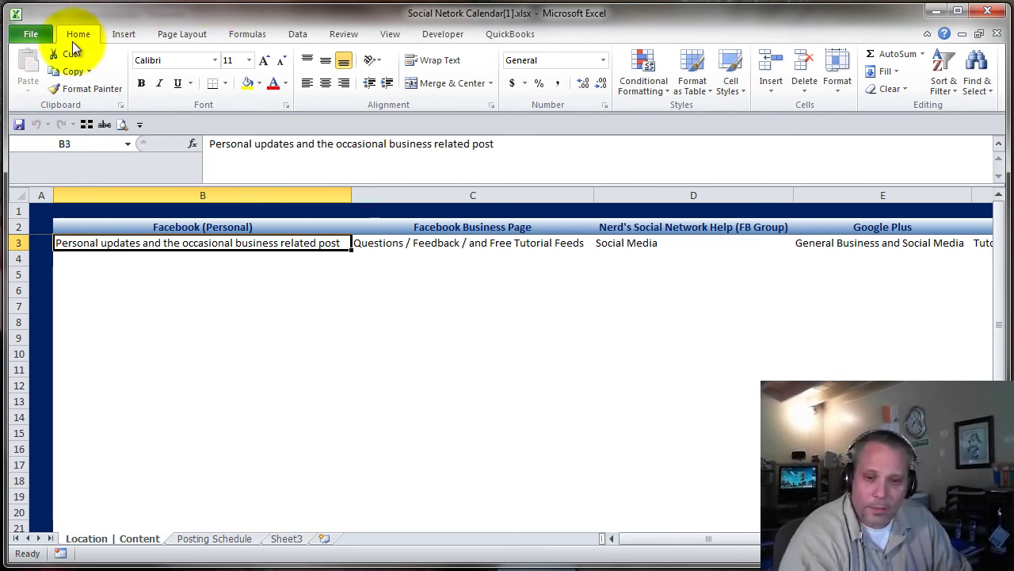
Step: On the Posting Schedule sheet, examine the This Week and Next Week sections, the blog post row and Wednesday's newsletter feature
left_click(214, 538)
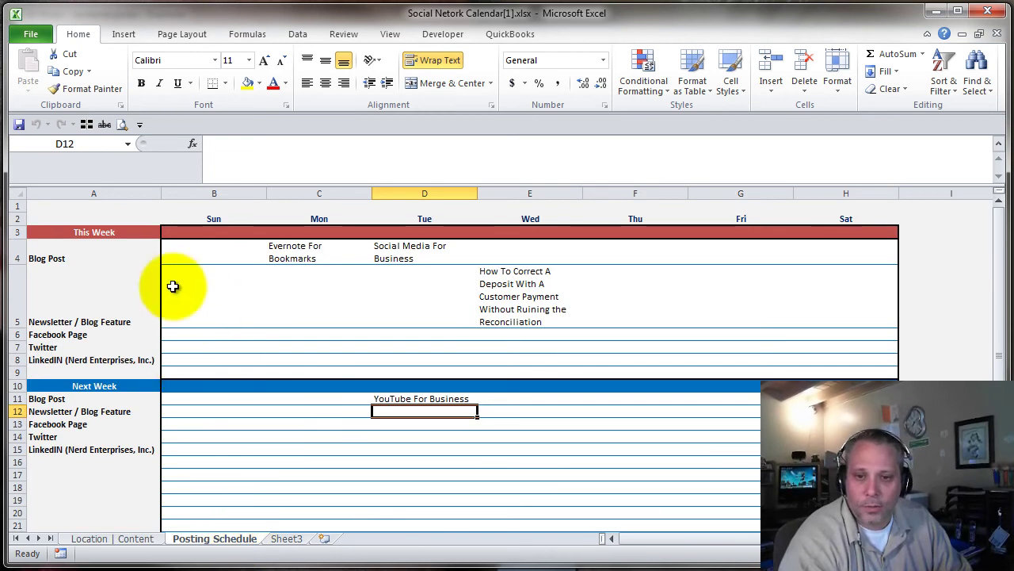
left_click(260, 250)
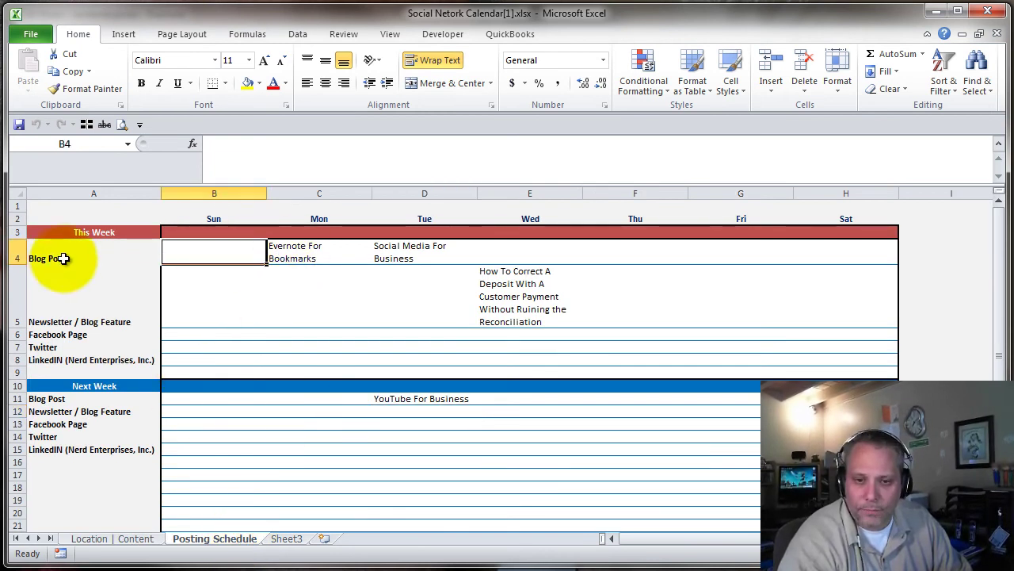
left_click(11, 231)
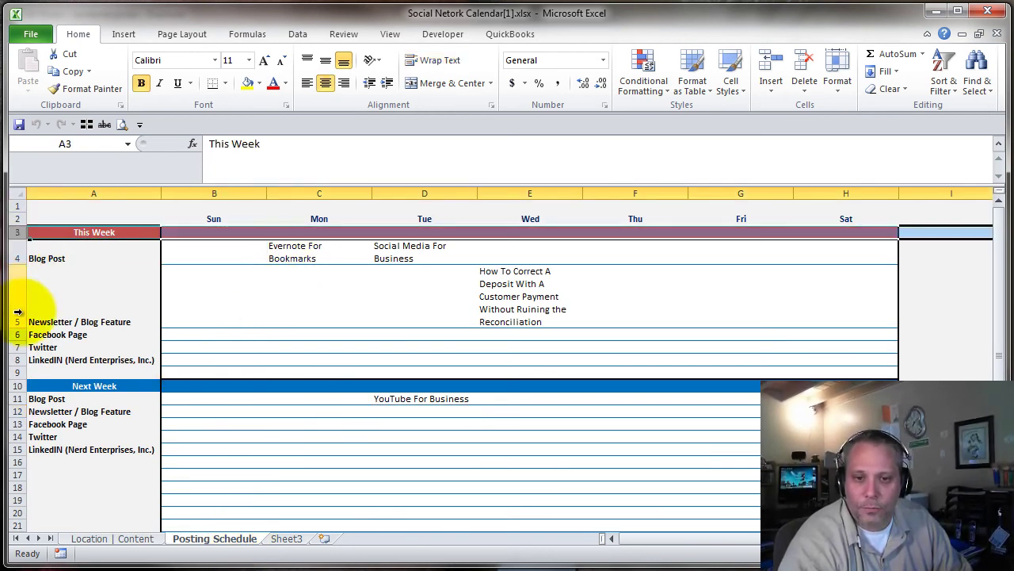
left_click(11, 385)
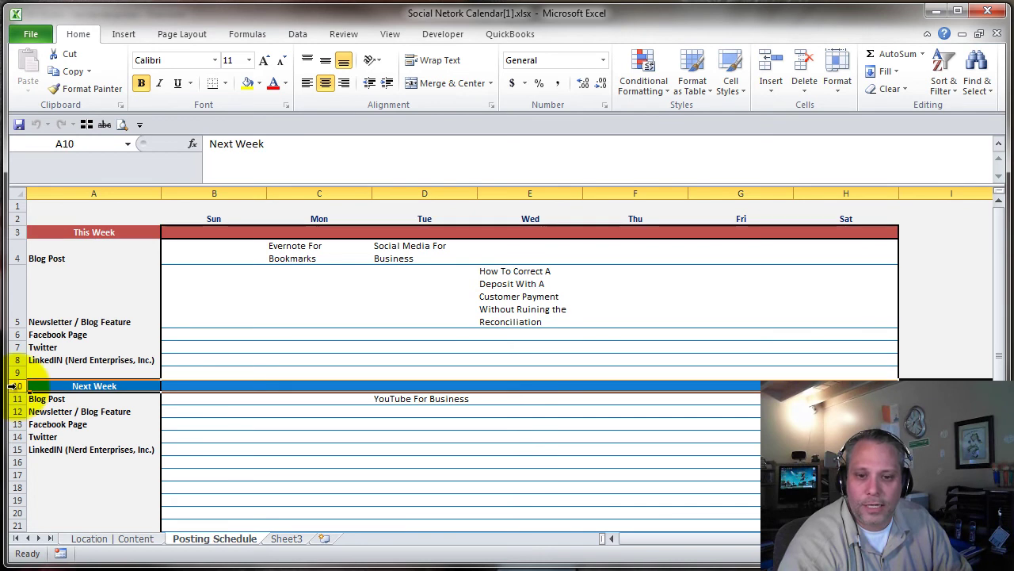
left_click(16, 250)
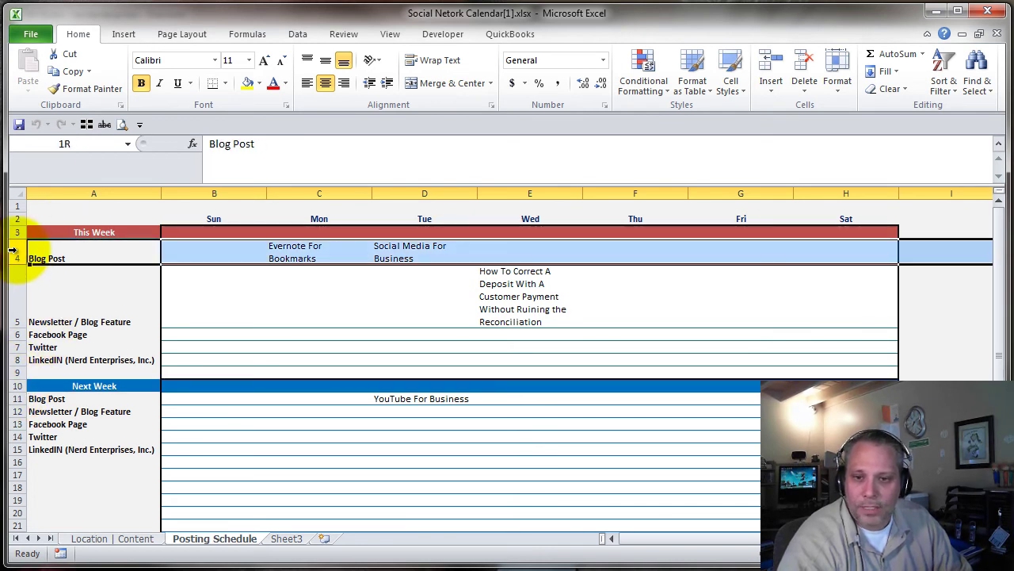
left_click(11, 300)
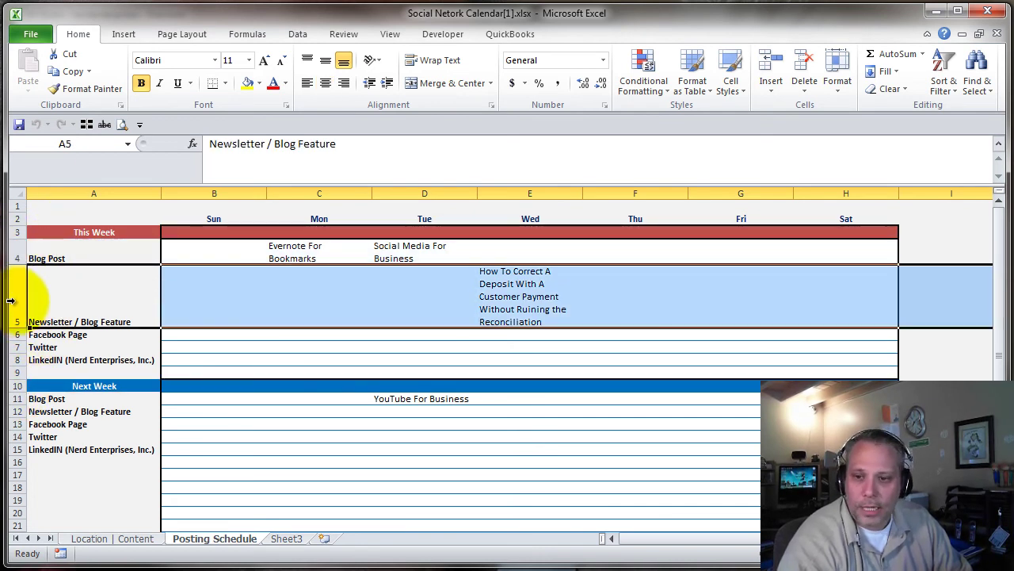
left_click(514, 291)
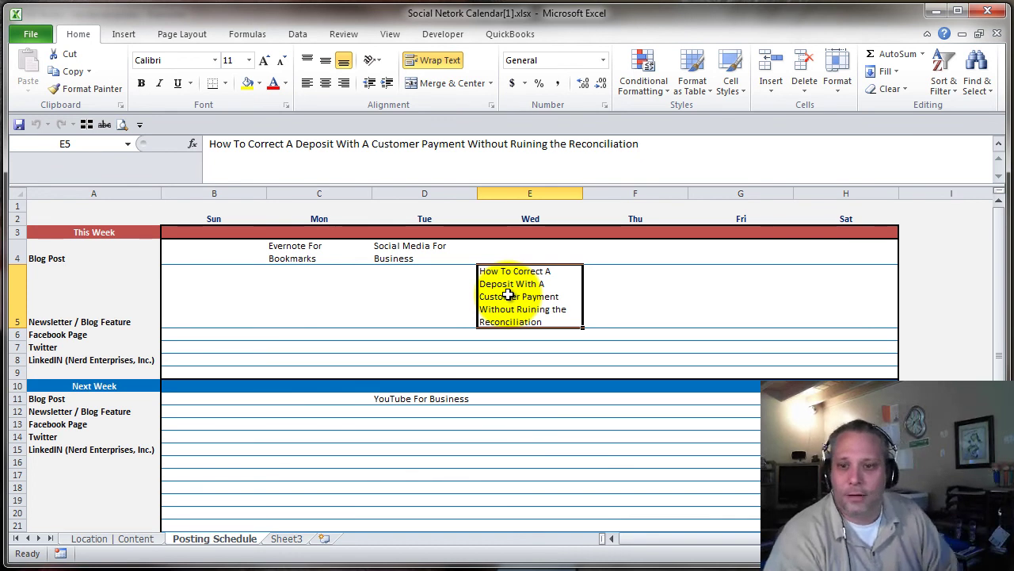
Step: Check the Sunday to Tuesday blog and newsletter slots and next Monday's blog slot, and return to the Location | Content sheet
left_click(285, 304)
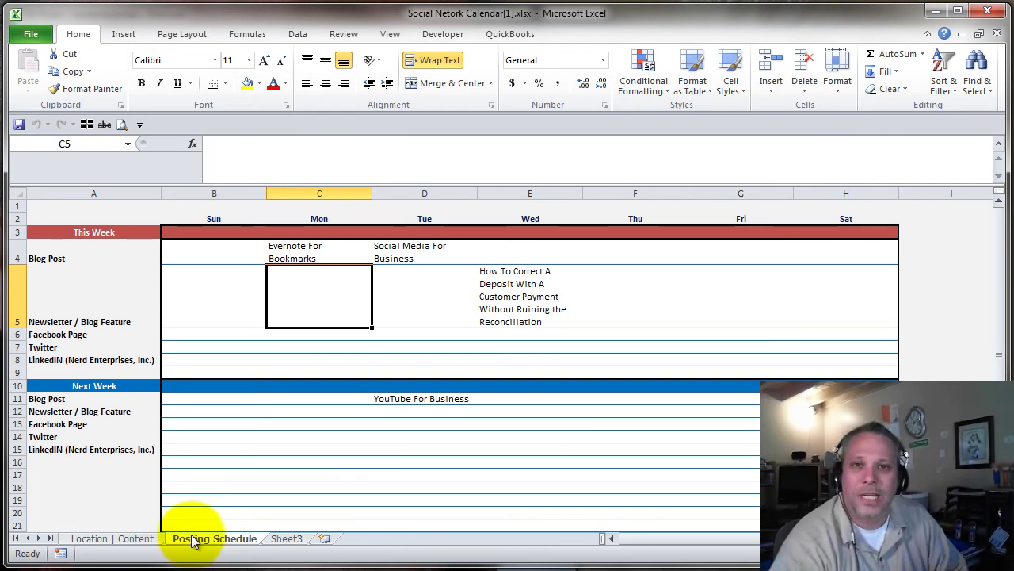
left_click(227, 254)
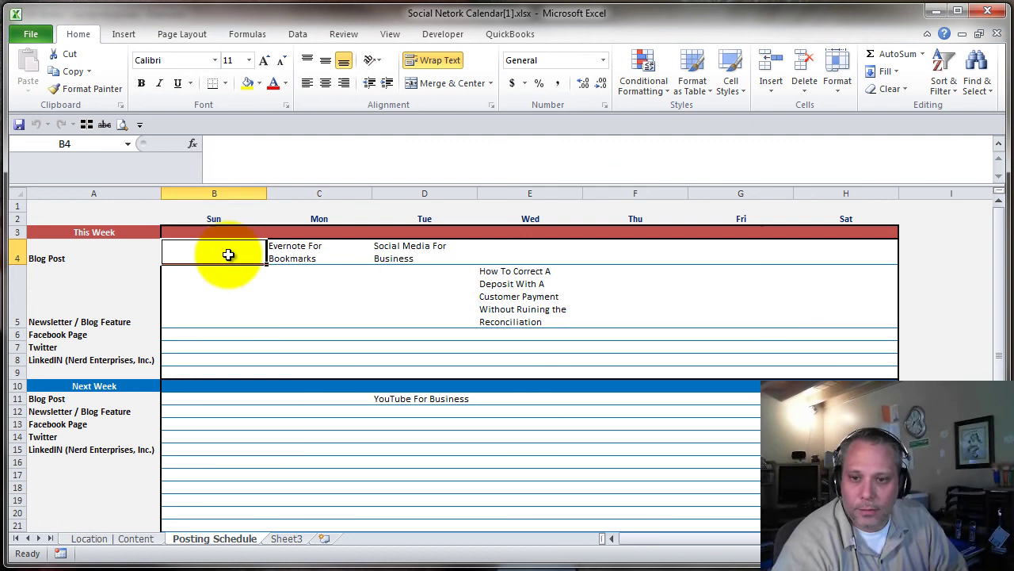
left_click(283, 252)
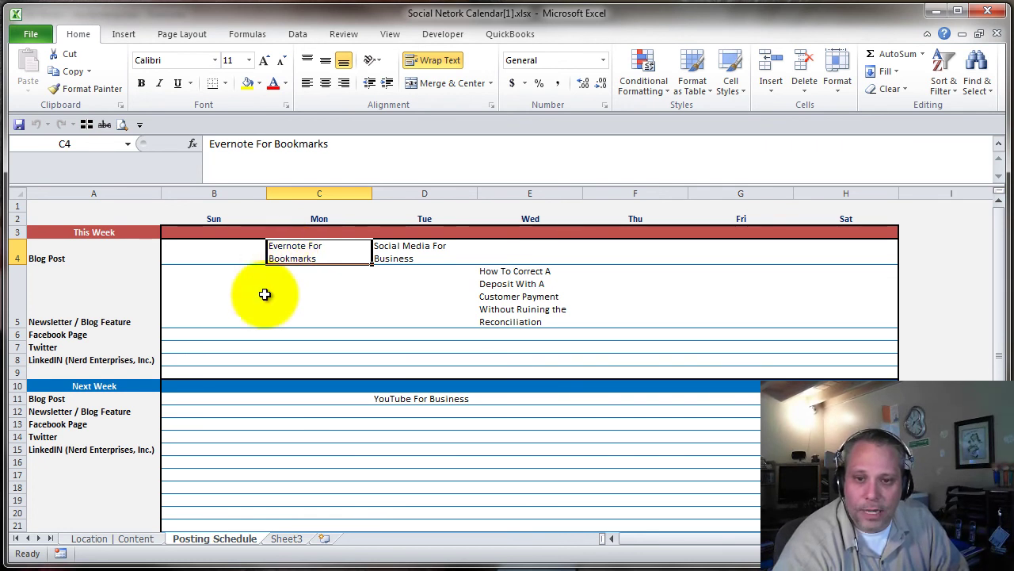
left_click(195, 301)
left_click(287, 303)
left_click(399, 289)
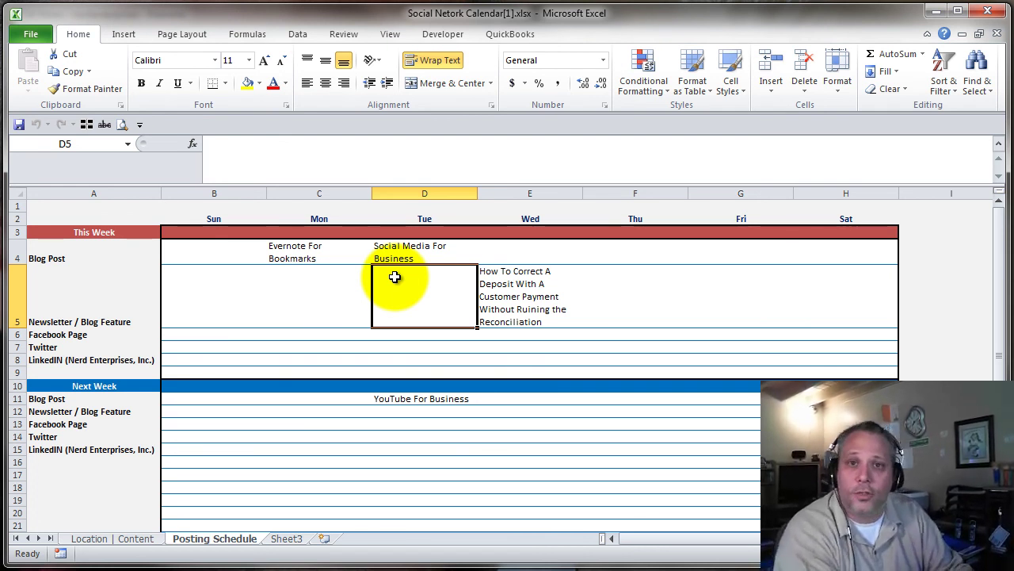
left_click(310, 310)
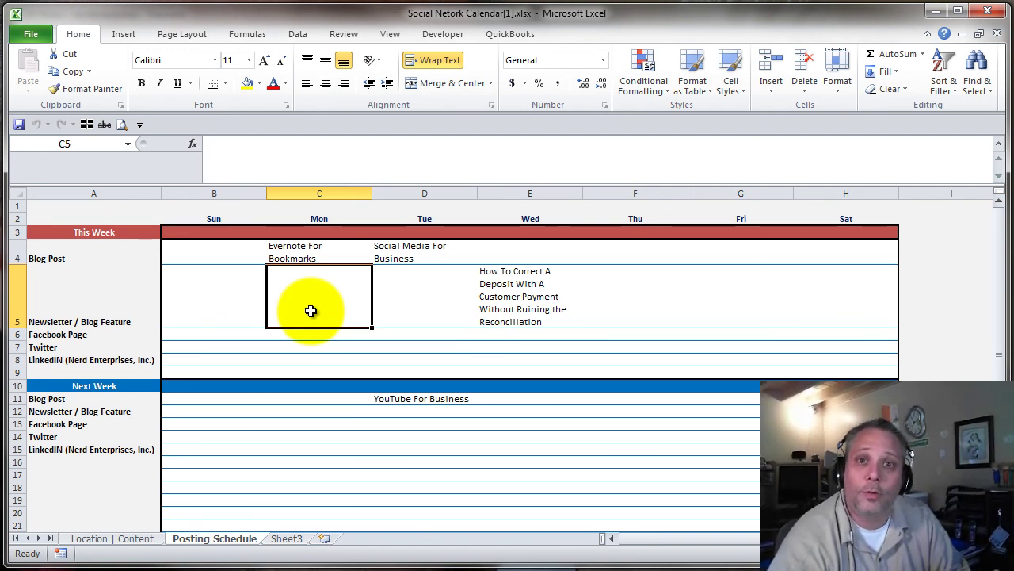
left_click(310, 396)
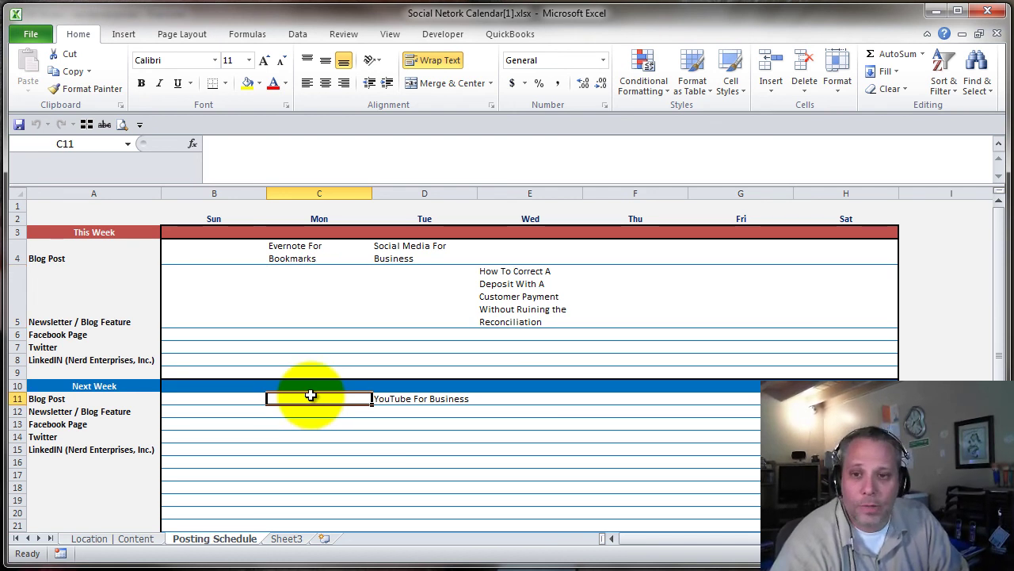
left_click(115, 539)
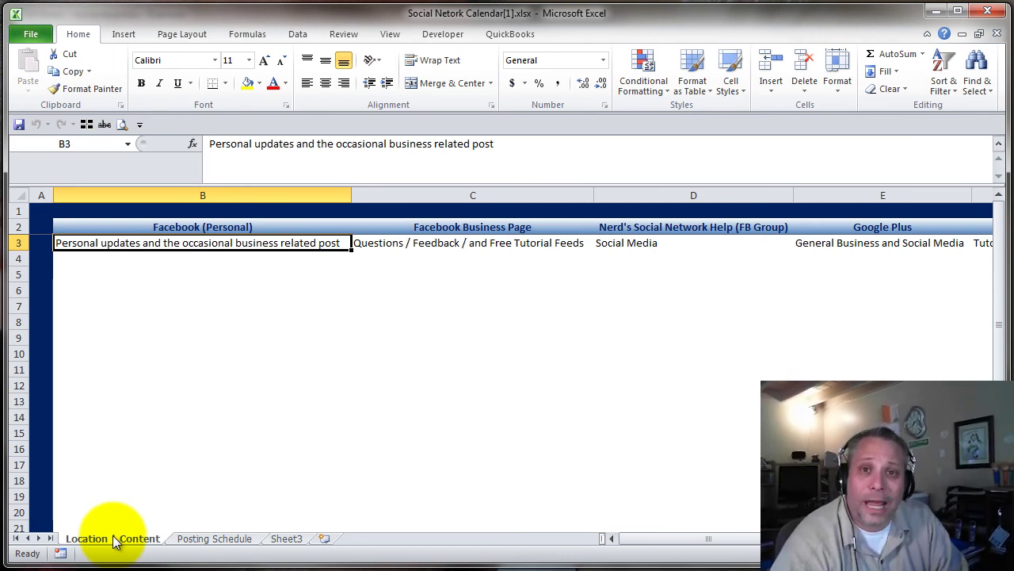